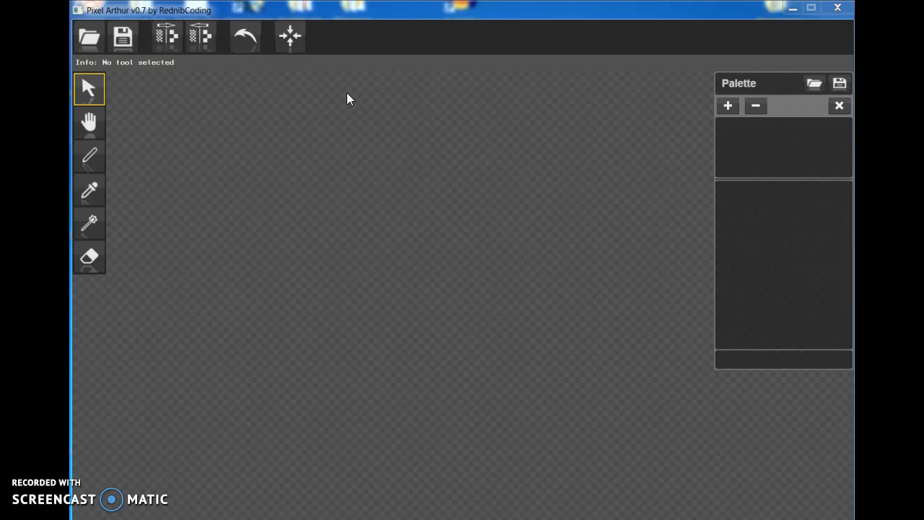
# - Go through the drawing tools one after another and read the usage hint of each
pyautogui.click(402, 121)
pyautogui.click(98, 83)
pyautogui.click(89, 123)
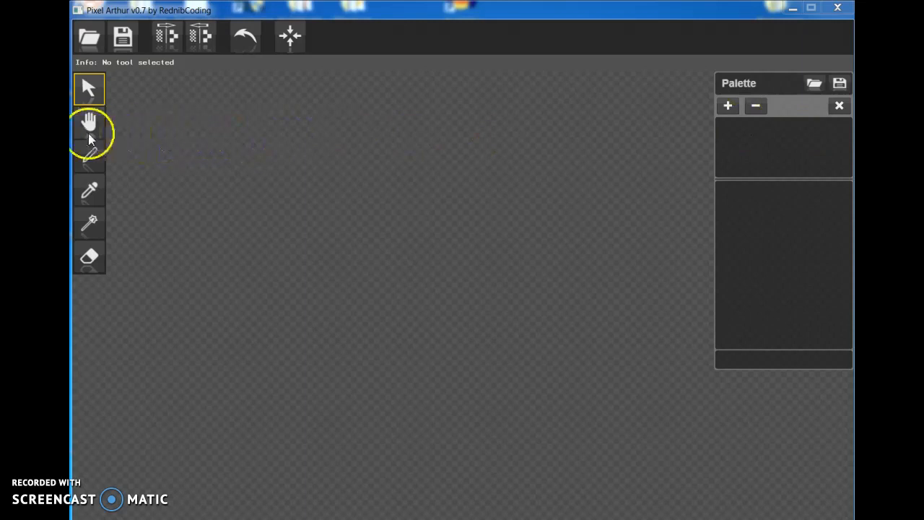
pyautogui.click(89, 155)
pyautogui.click(88, 189)
pyautogui.click(94, 221)
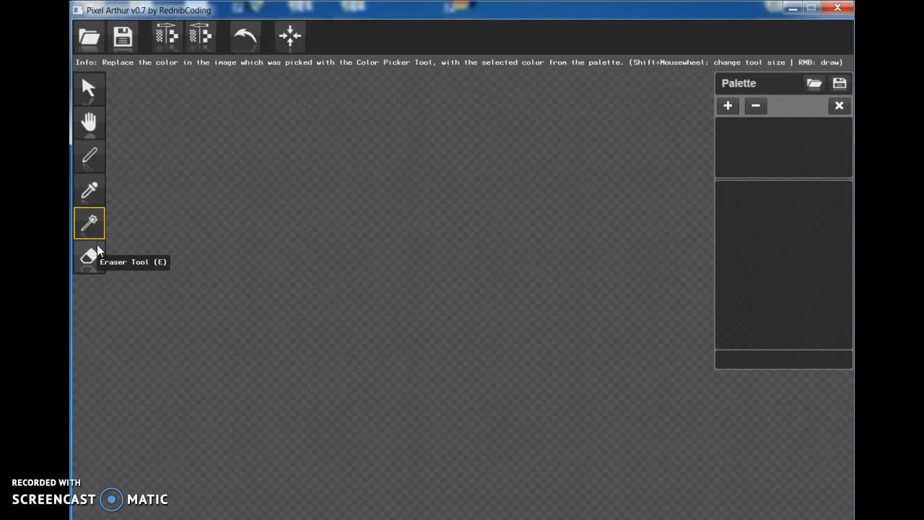
pyautogui.click(90, 85)
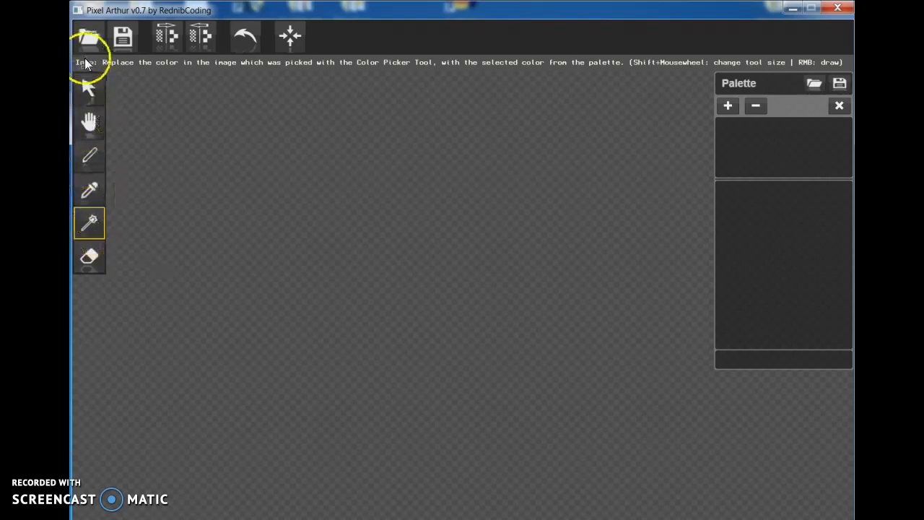
# - Examine the usage hints of the Drag, Color Picker and Pen tools
pyautogui.click(89, 118)
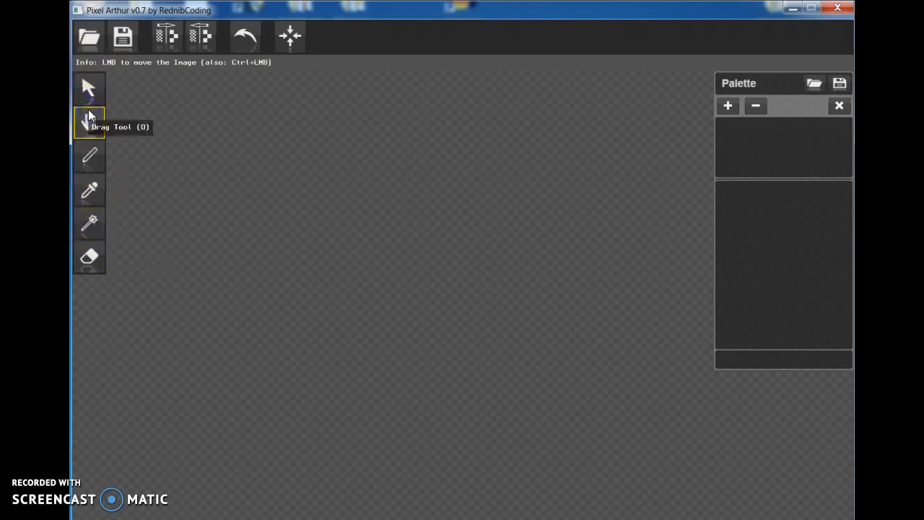
pyautogui.click(107, 65)
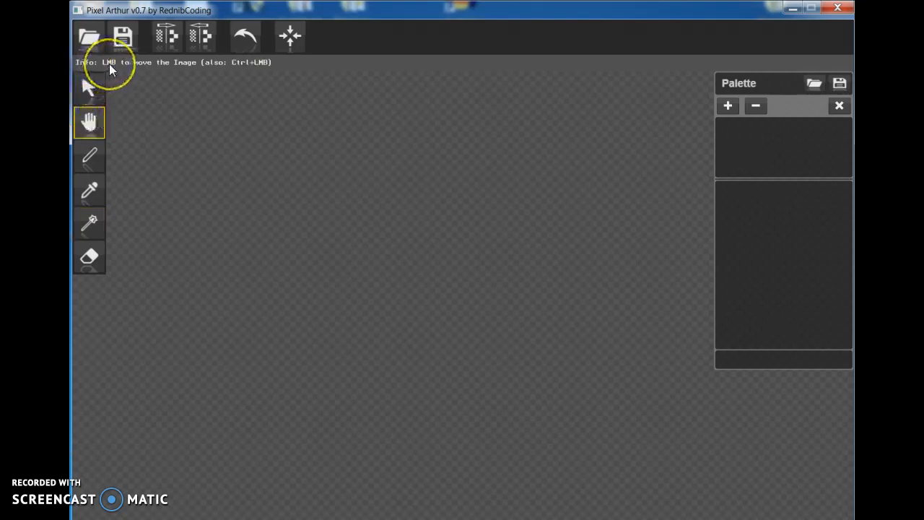
pyautogui.click(89, 119)
pyautogui.click(160, 69)
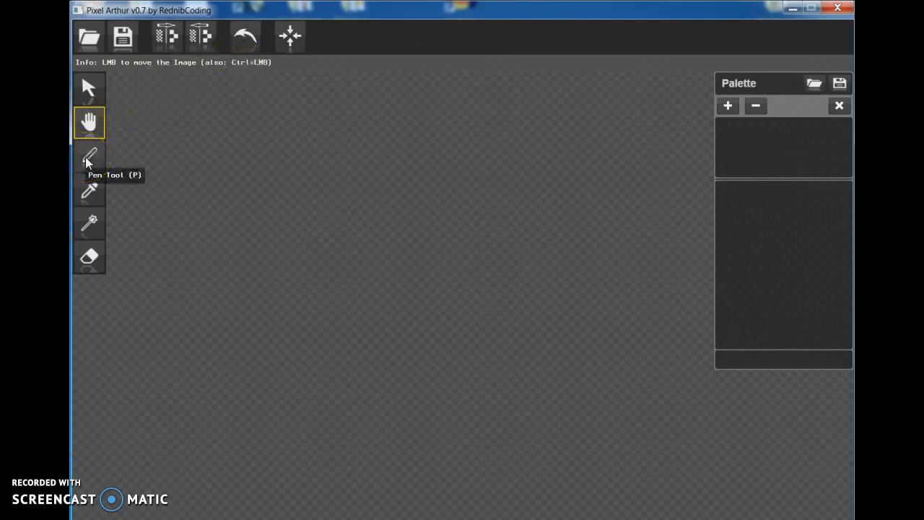
pyautogui.click(90, 191)
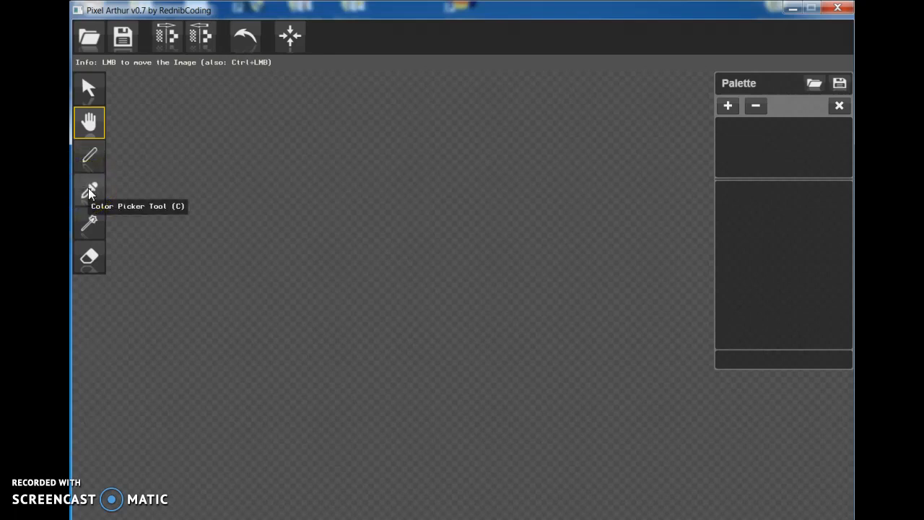
pyautogui.press('c')
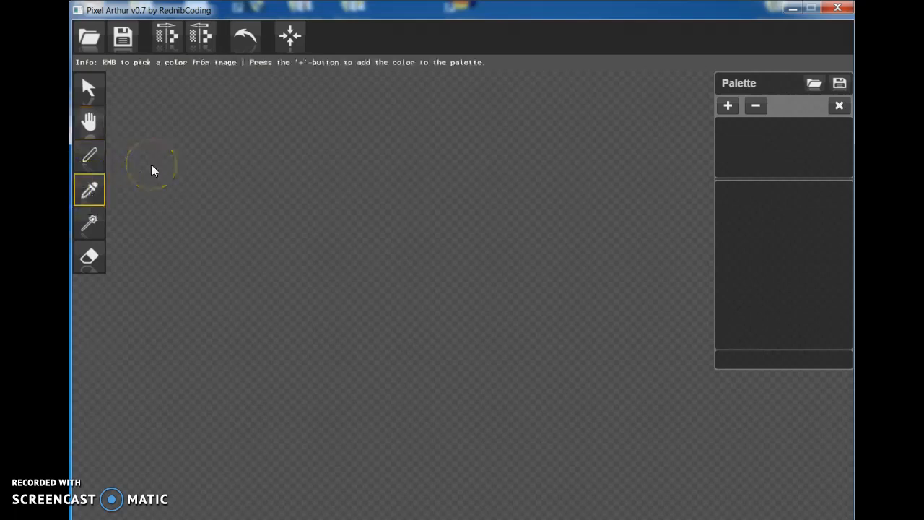
pyautogui.press('p')
pyautogui.click(89, 124)
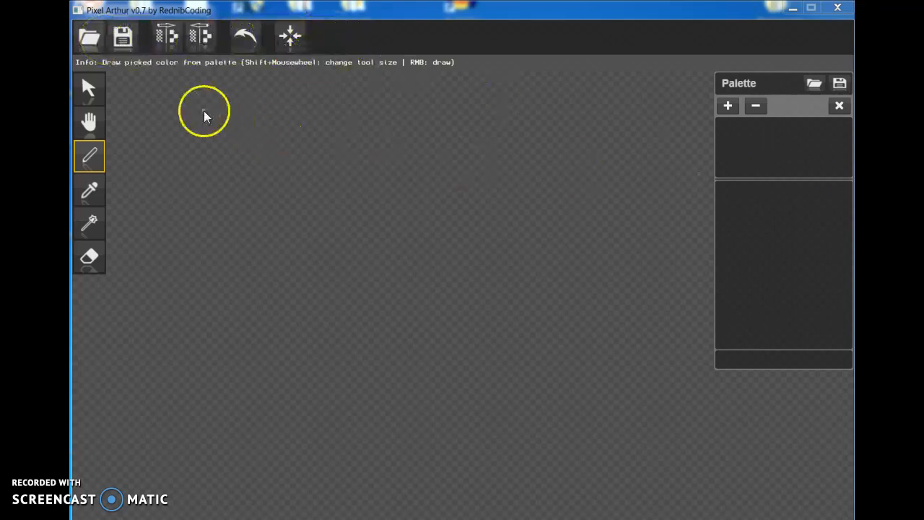
# - Load the image 1.png from the pics folder
pyautogui.click(92, 38)
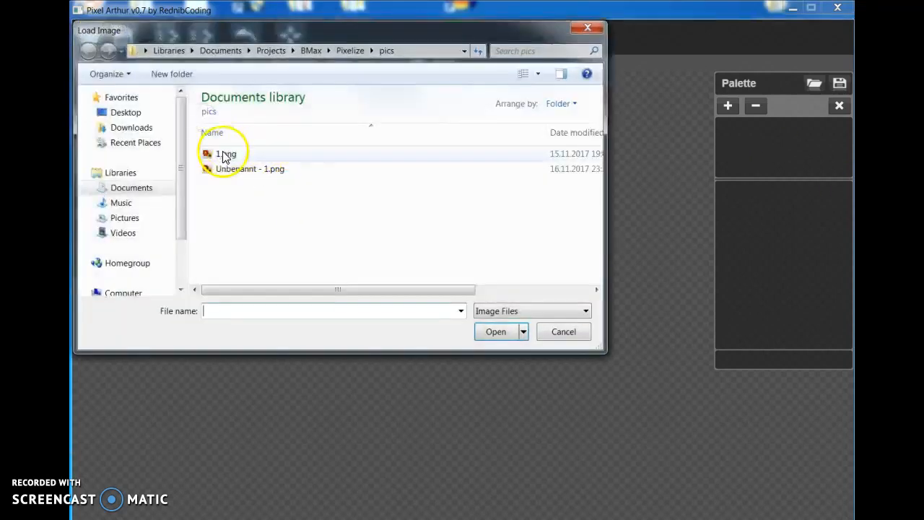
pyautogui.doubleClick(222, 153)
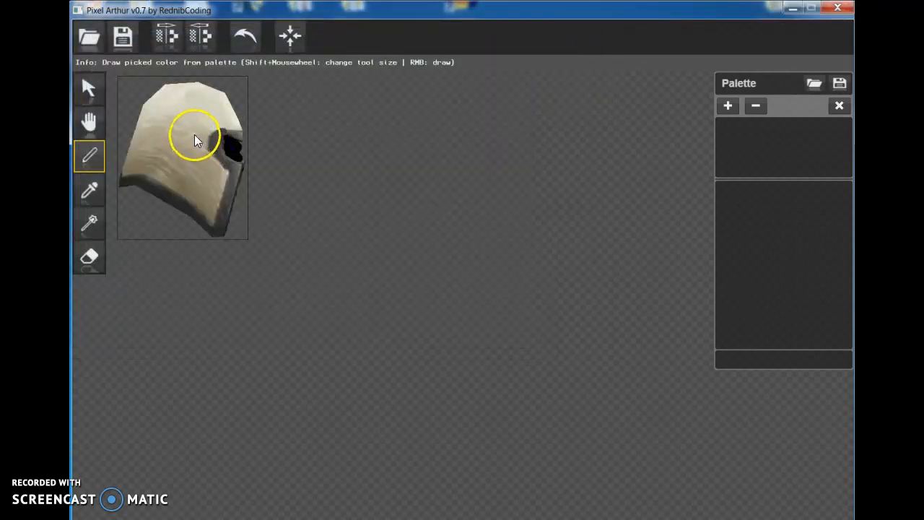
# - Pick the helmet's cream, beige, brown and near-black shades with the Color Picker Tool, adding each one to the palette
pyautogui.click(92, 193)
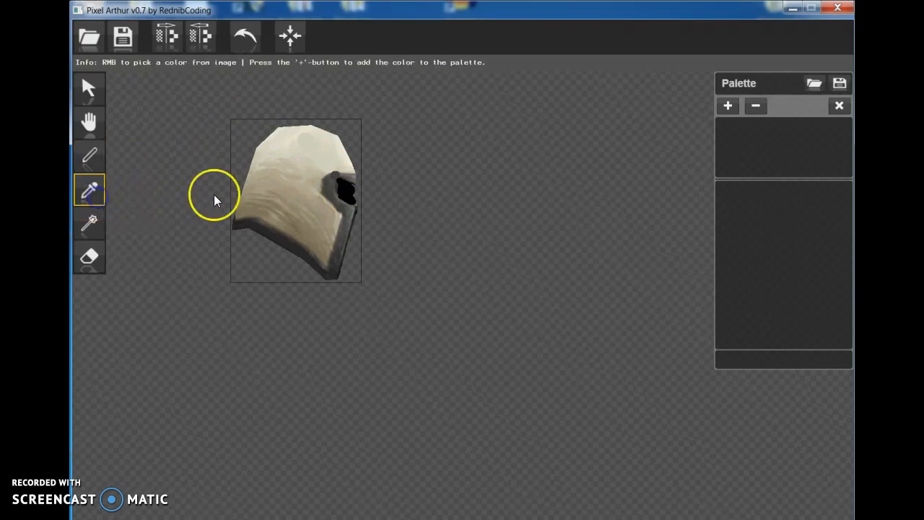
pyautogui.rightClick(285, 140)
pyautogui.click(728, 105)
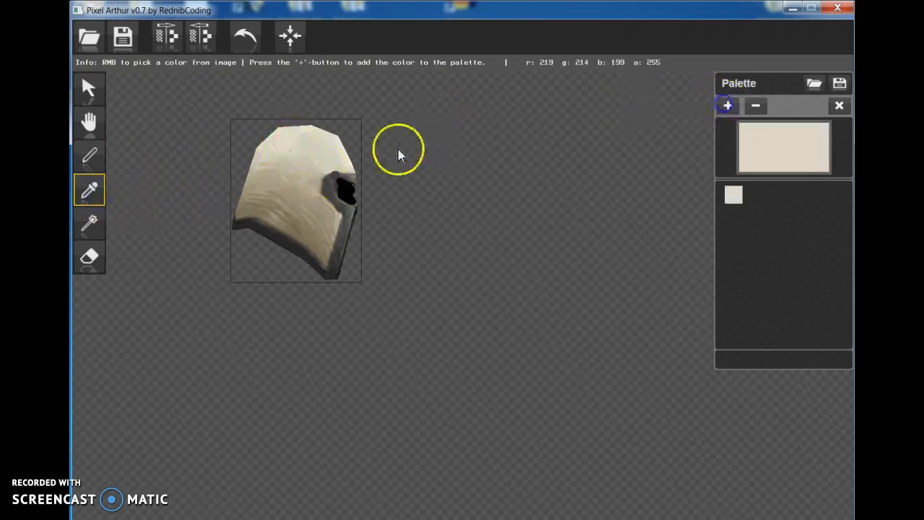
pyautogui.rightClick(269, 175)
pyautogui.click(727, 106)
pyautogui.rightClick(308, 207)
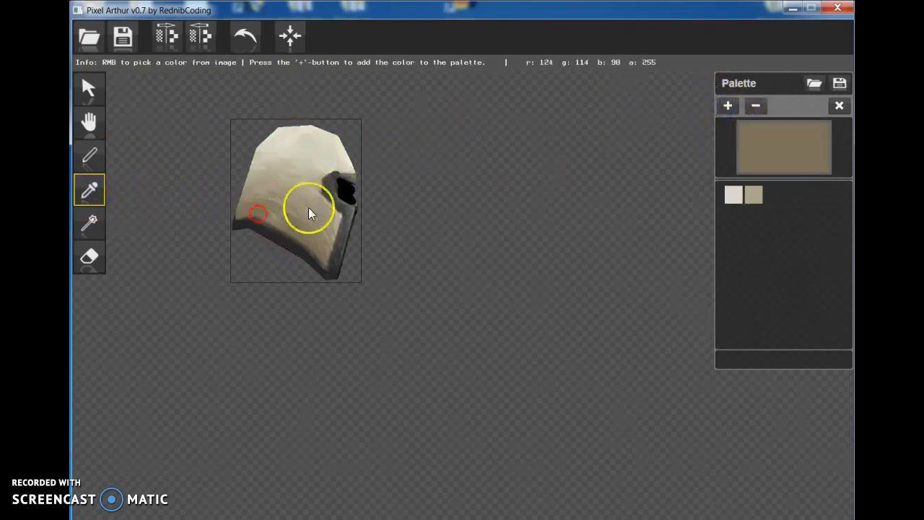
pyautogui.click(728, 106)
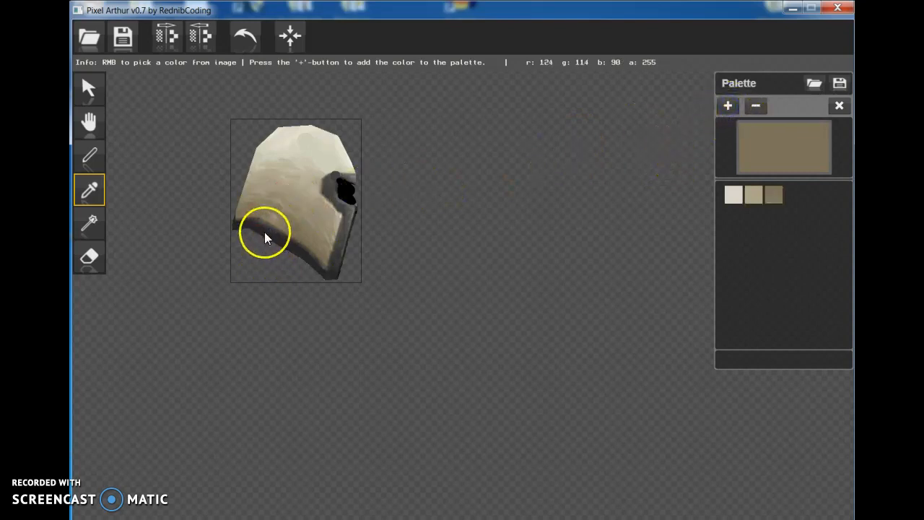
pyautogui.rightClick(265, 236)
pyautogui.click(727, 105)
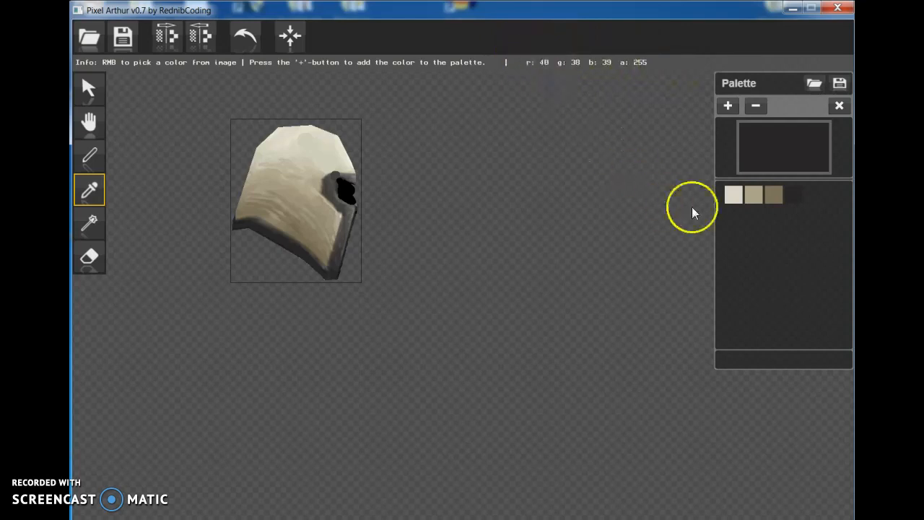
# - Examine the RGB values of the cream, beige and brown palette swatches by selecting them in turn
pyautogui.click(756, 199)
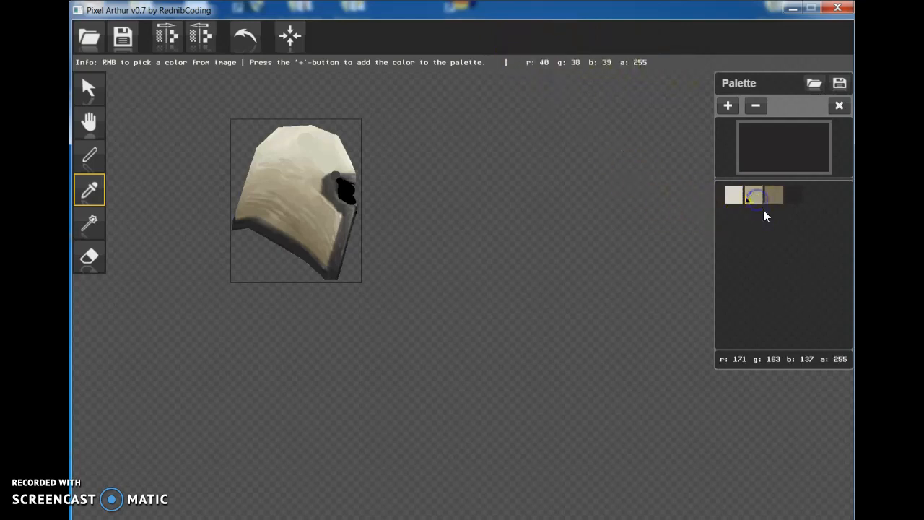
pyautogui.click(775, 197)
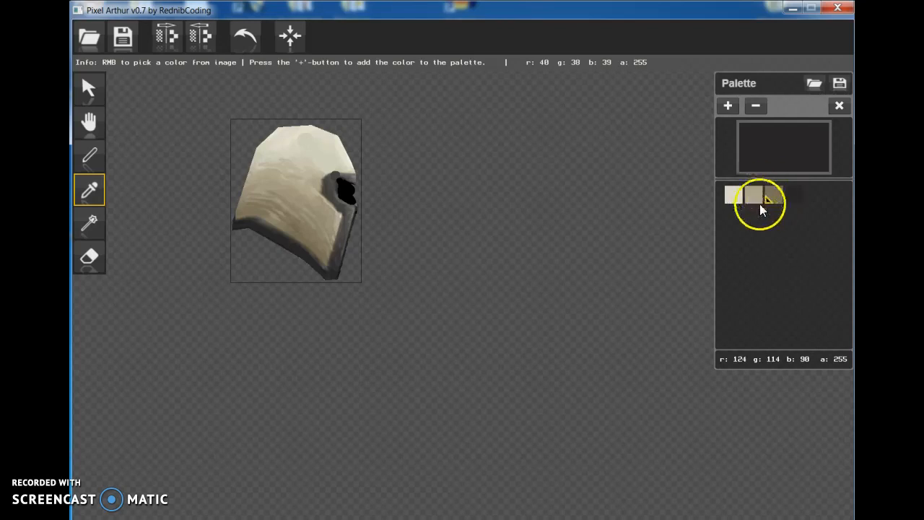
pyautogui.click(753, 199)
pyautogui.click(731, 198)
pyautogui.click(757, 198)
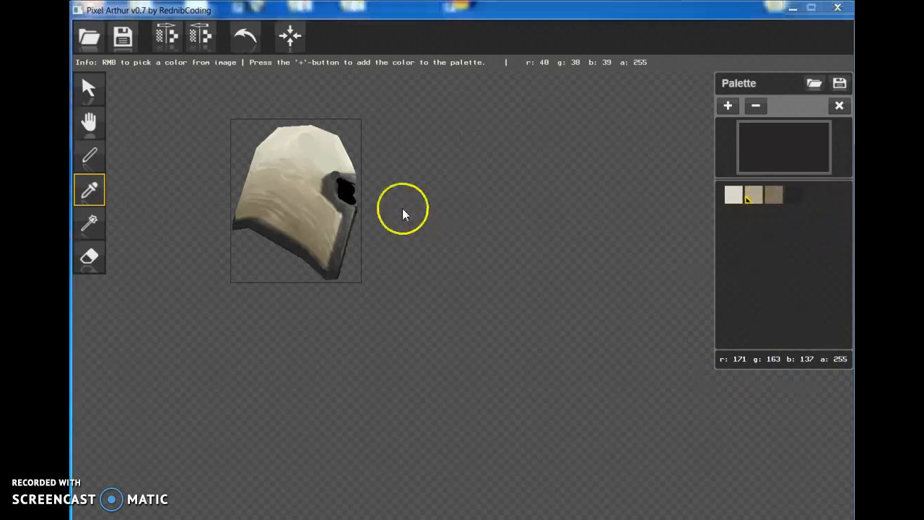
# - Pick the grey shade at the edge of the helmet's eye opening and add it to the palette five times
pyautogui.rightClick(354, 183)
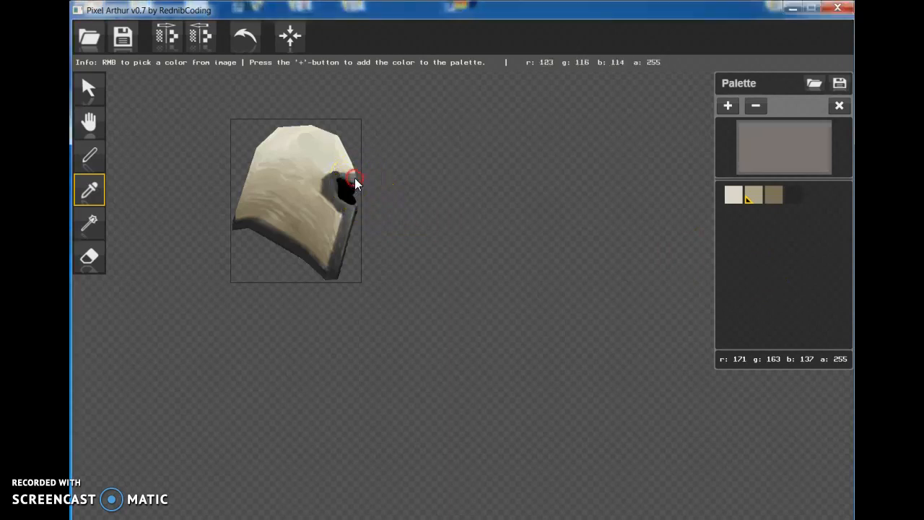
pyautogui.click(726, 106)
pyautogui.click(726, 106)
pyautogui.click(726, 106)
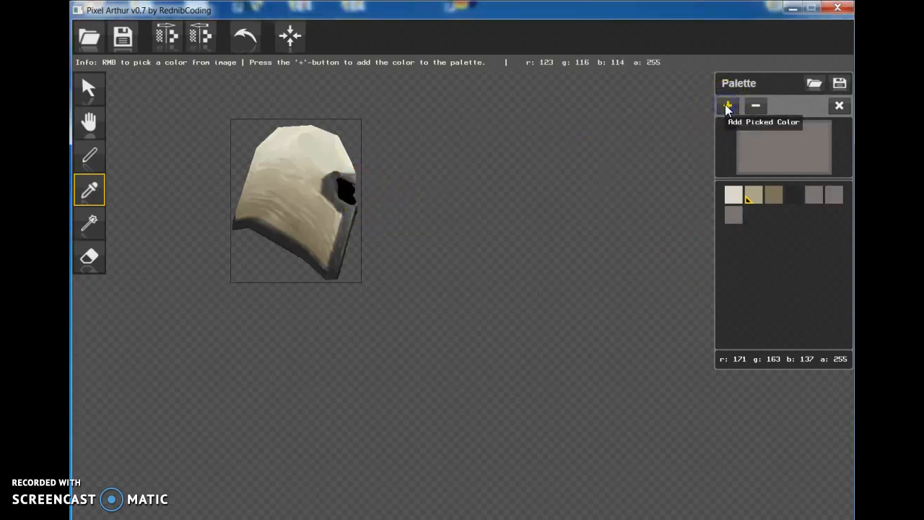
pyautogui.click(726, 106)
pyautogui.click(726, 106)
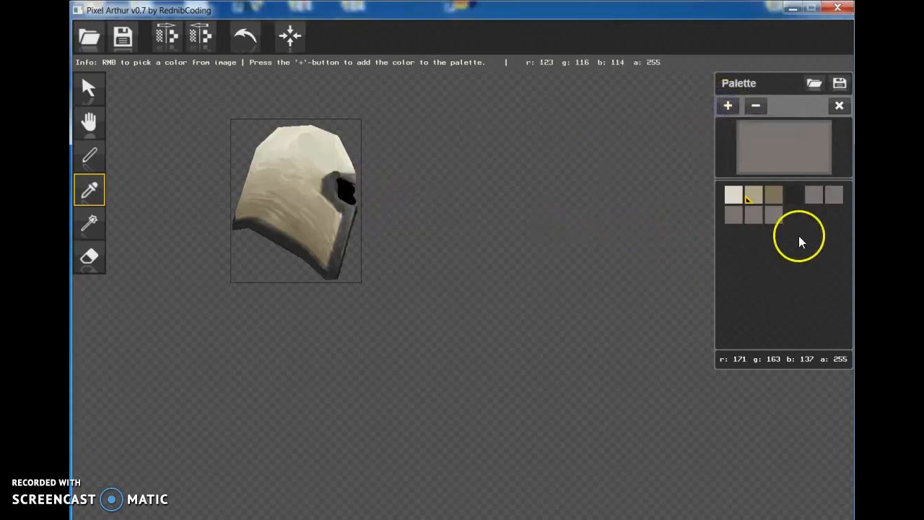
# - Remove the five duplicate grey swatches from the palette
pyautogui.click(752, 218)
pyautogui.click(753, 215)
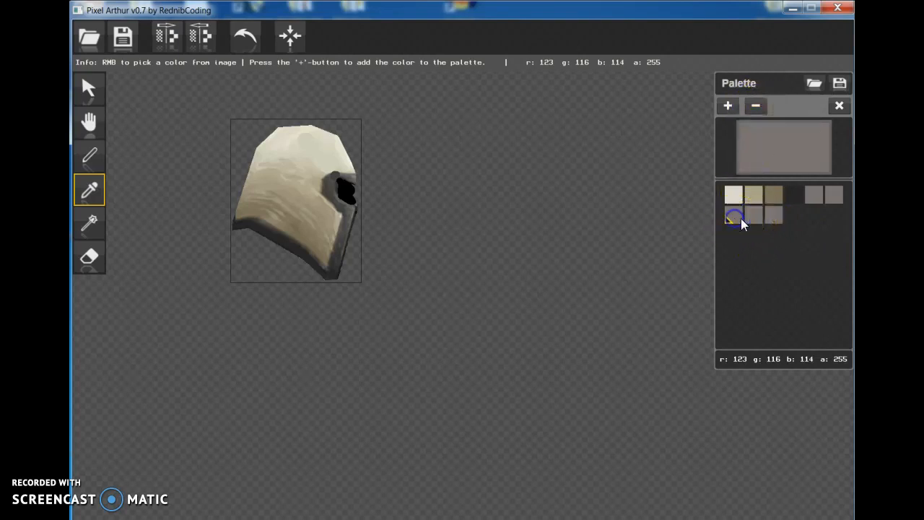
pyautogui.click(773, 217)
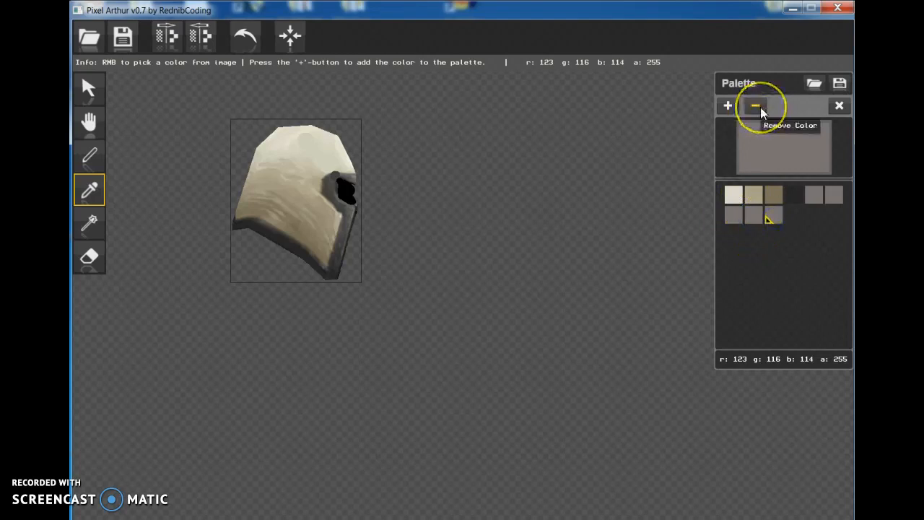
pyautogui.click(755, 107)
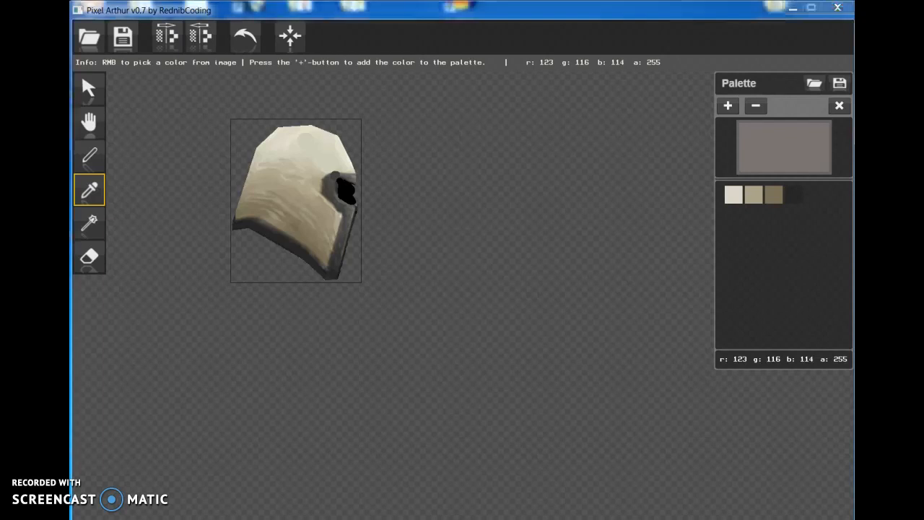
# - Convert the helmet image to pixel art with the palette colors and move it further into the canvas
pyautogui.click(172, 41)
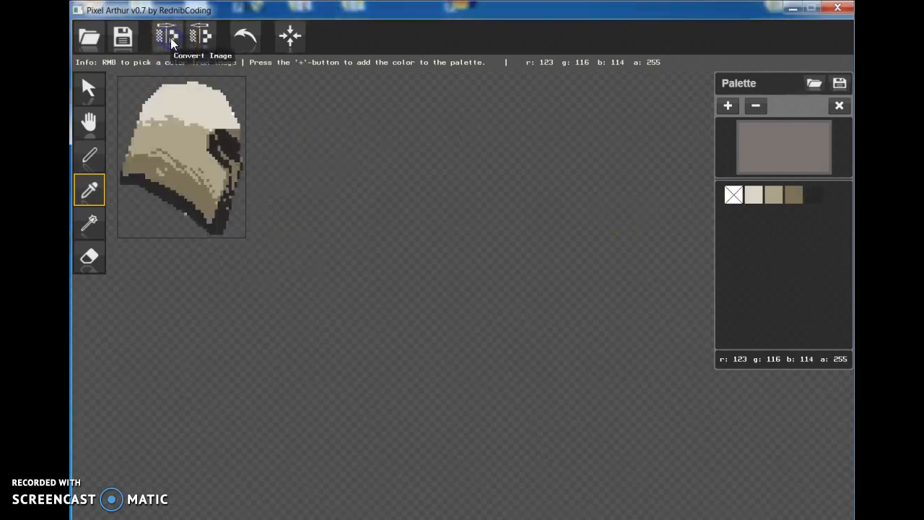
pyautogui.moveTo(175, 107); pyautogui.dragTo(293, 163)
# - Paint over the middle and top of the helmet with the Pen Tool in the brown palette color and undo the painting
pyautogui.click(92, 156)
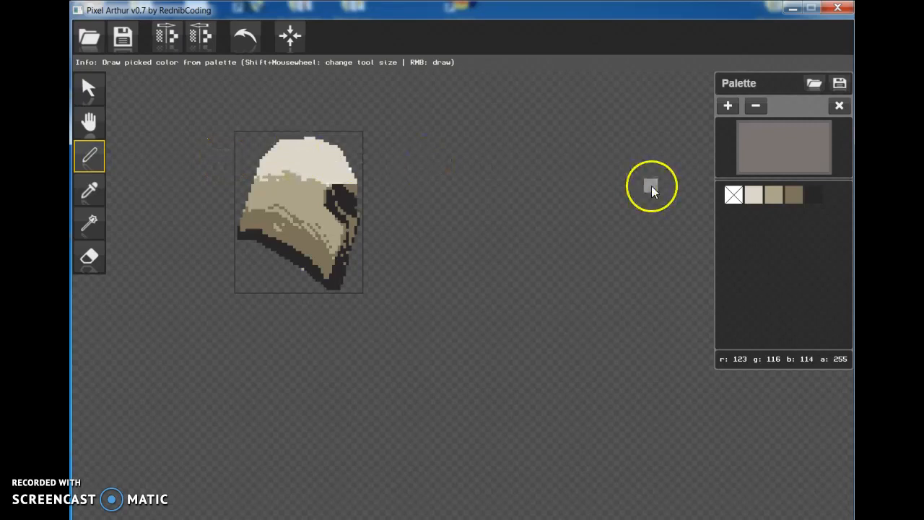
pyautogui.click(781, 197)
pyautogui.click(793, 199)
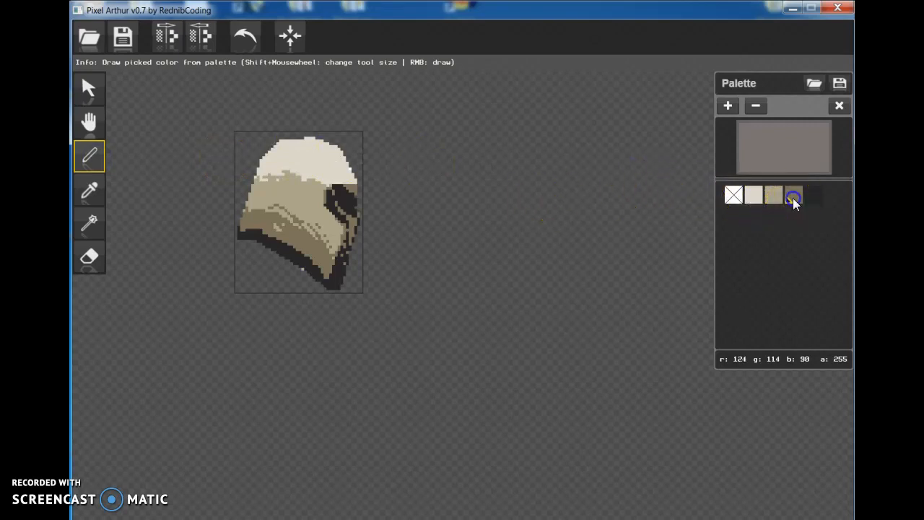
pyautogui.moveTo(313, 181)
pyautogui.mouseDown()
pyautogui.moveTo(316, 163)
pyautogui.moveTo(303, 159)
pyautogui.moveTo(314, 191)
pyautogui.moveTo(309, 181)
pyautogui.moveTo(334, 172)
pyautogui.moveTo(318, 146)
pyautogui.mouseUp()
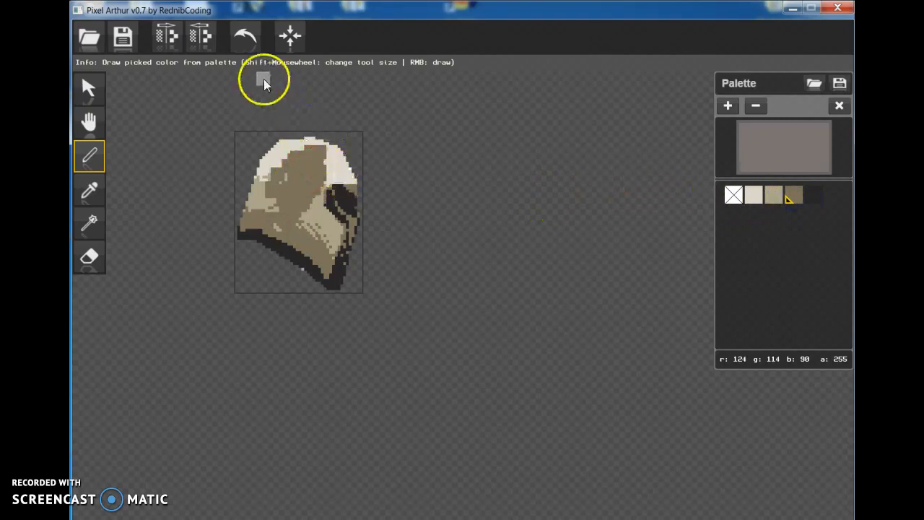
pyautogui.click(249, 37)
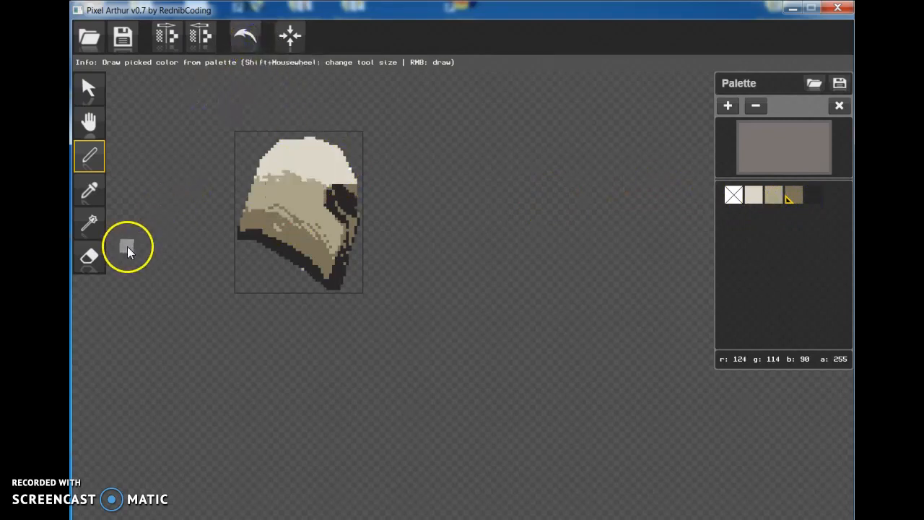
# - Erase parts of the helmet's top, right edge and dark lower rim with the Eraser Tool, and undo the erasing
pyautogui.click(92, 258)
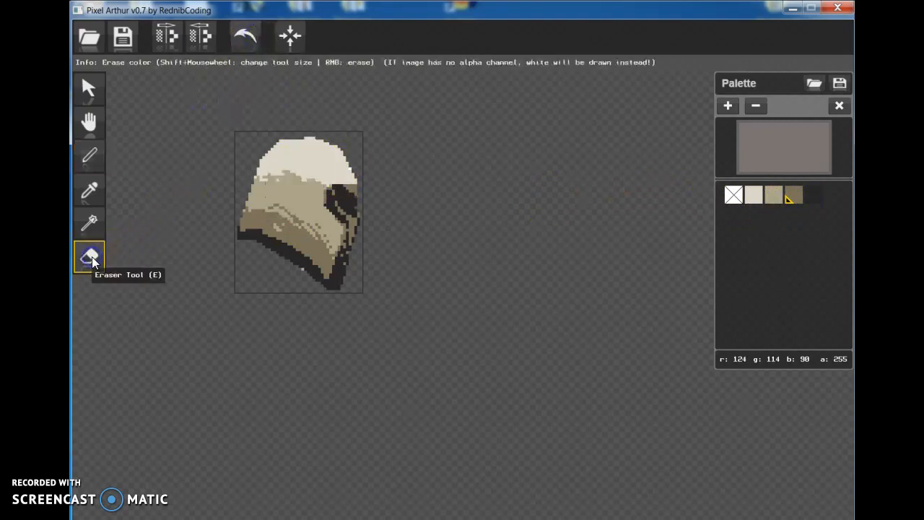
pyautogui.moveTo(255, 147)
pyautogui.mouseDown()
pyautogui.moveTo(326, 142)
pyautogui.moveTo(280, 148)
pyautogui.moveTo(238, 179)
pyautogui.moveTo(328, 151)
pyautogui.mouseUp()
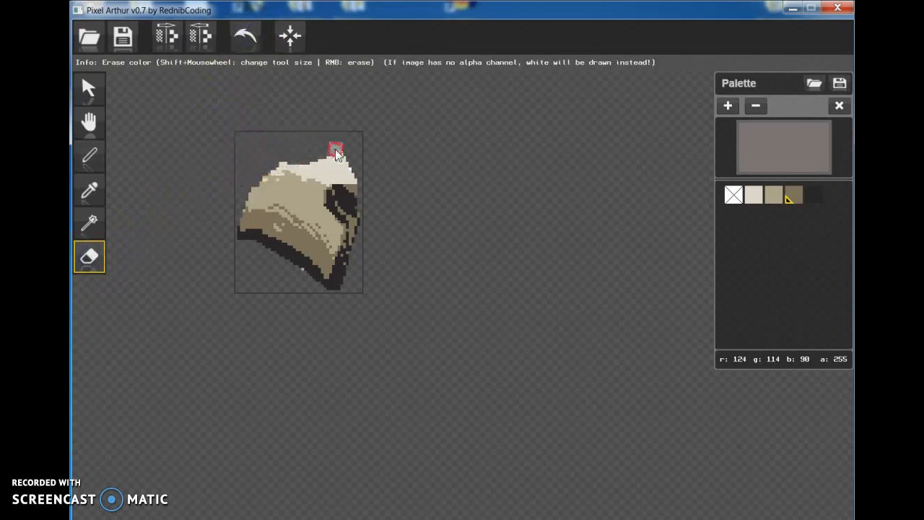
pyautogui.moveTo(348, 207)
pyautogui.mouseDown()
pyautogui.moveTo(342, 271)
pyautogui.moveTo(324, 285)
pyautogui.moveTo(267, 251)
pyautogui.mouseUp()
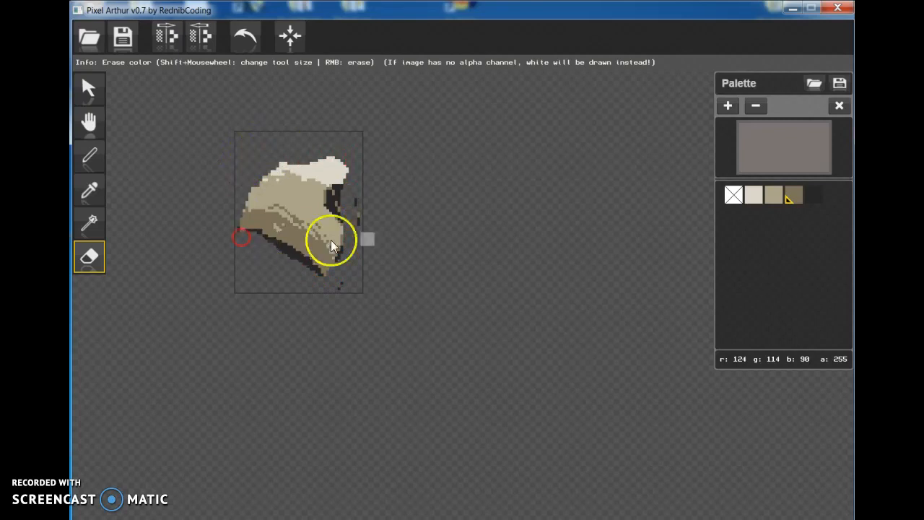
pyautogui.click(249, 40)
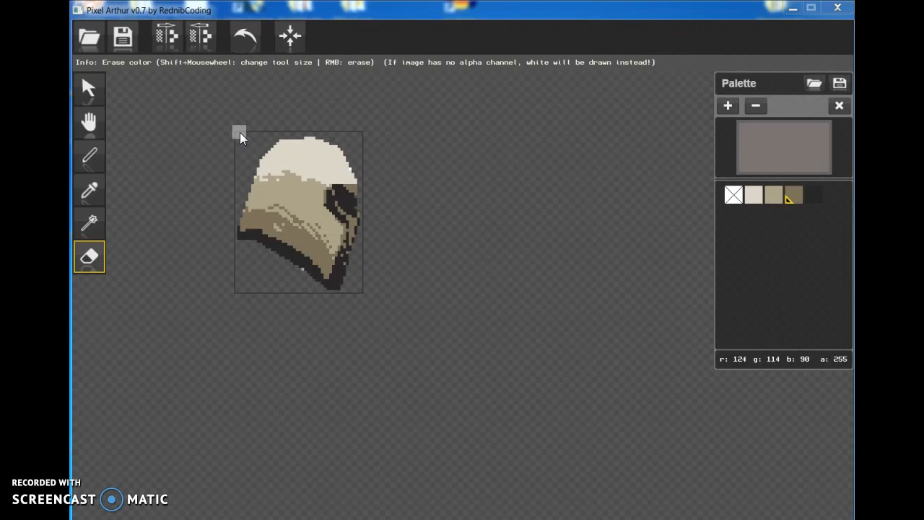
pyautogui.click(285, 195)
pyautogui.rightClick(369, 189)
pyautogui.click(306, 194)
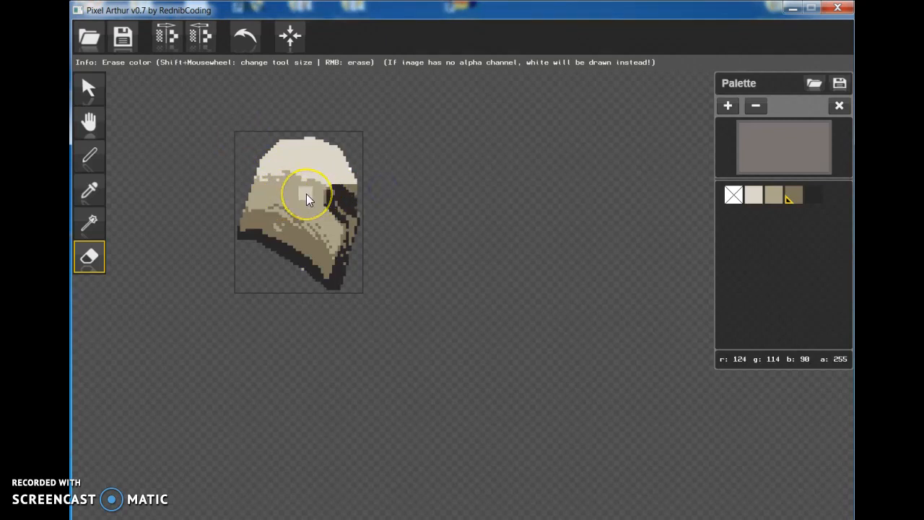
# - Pan and zoom until the helmet is out of view, and bring it back with Center Image
pyautogui.click(306, 193)
pyautogui.moveTo(294, 178); pyautogui.dragTo(532, 295)
pyautogui.scroll(10, 479, 256)
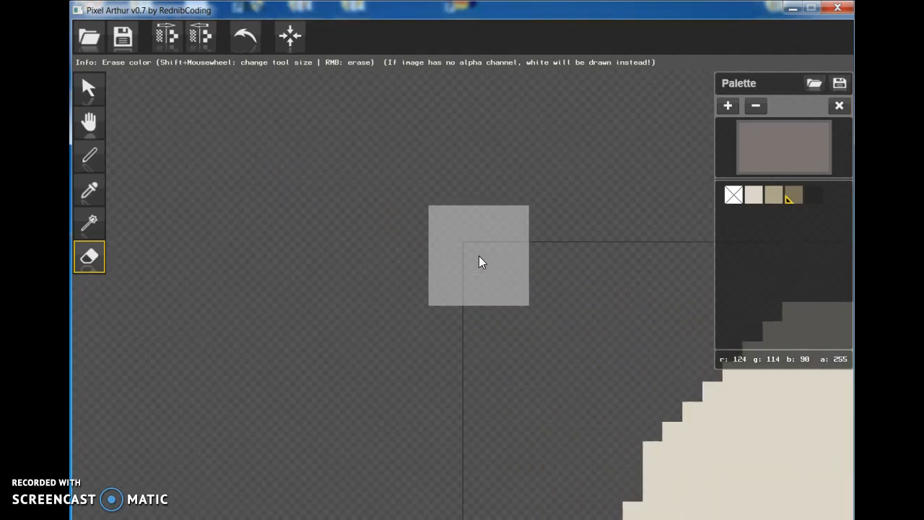
pyautogui.moveTo(476, 235)
pyautogui.mouseDown()
pyautogui.moveTo(520, 286)
pyautogui.moveTo(546, 351)
pyautogui.mouseUp()
pyautogui.moveTo(542, 303); pyautogui.dragTo(568, 364)
pyautogui.scroll(4, 475, 265)
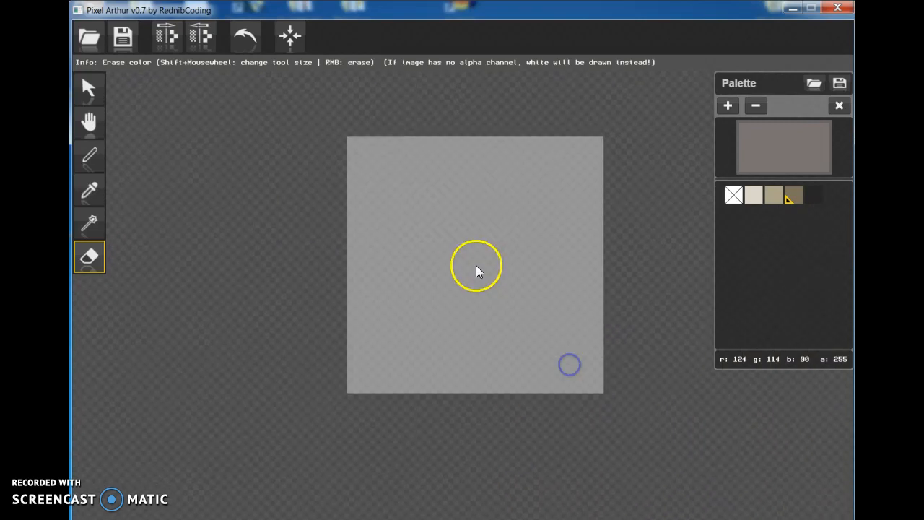
pyautogui.scroll(-5, 476, 265)
pyautogui.scroll(-3, 404, 228)
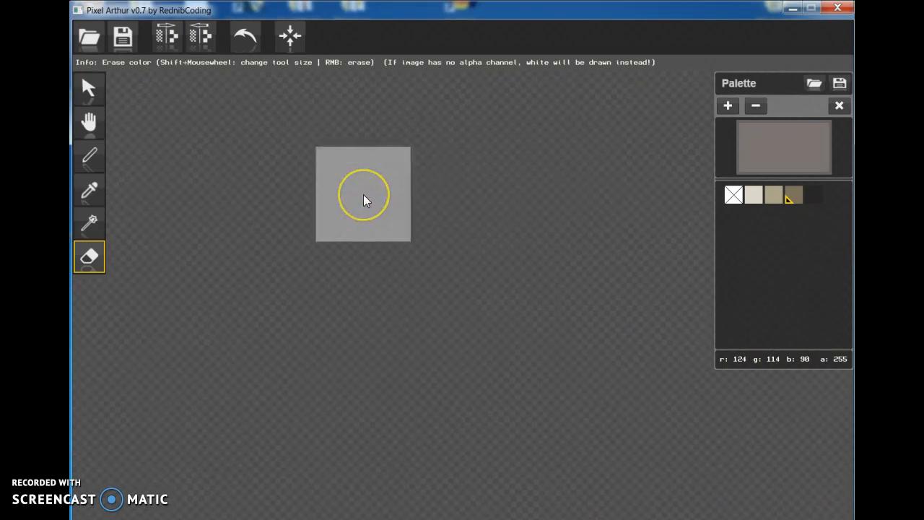
pyautogui.click(290, 36)
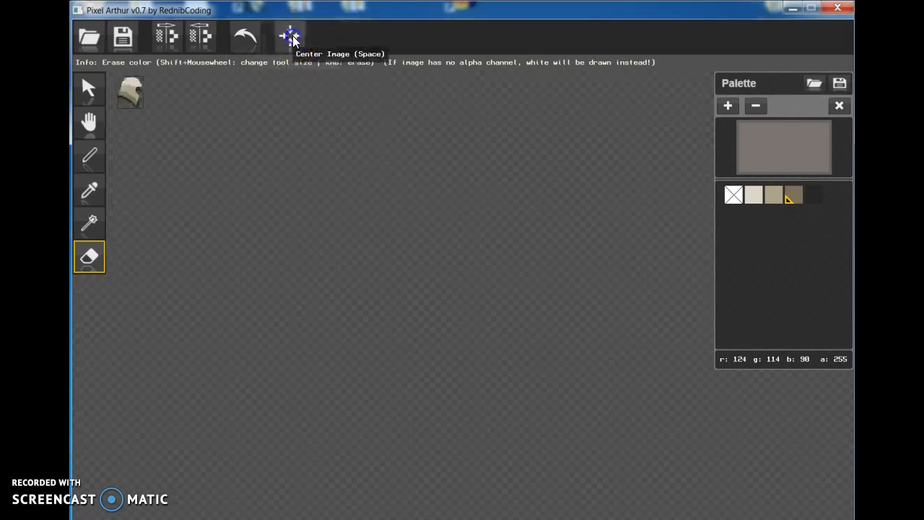
# - Enlarge the view of the helmet and place it near the middle of the canvas
pyautogui.scroll(4, 184, 121)
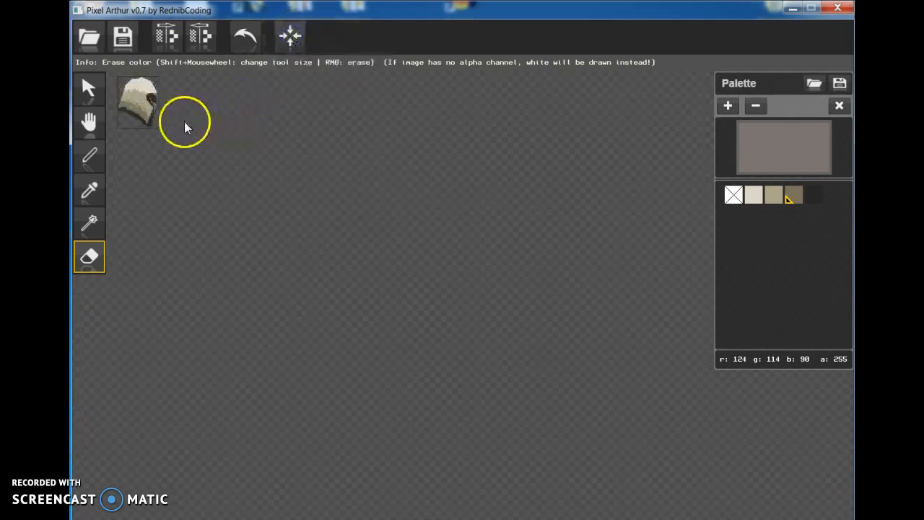
pyautogui.moveTo(187, 121); pyautogui.dragTo(361, 228)
pyautogui.scroll(3, 361, 228)
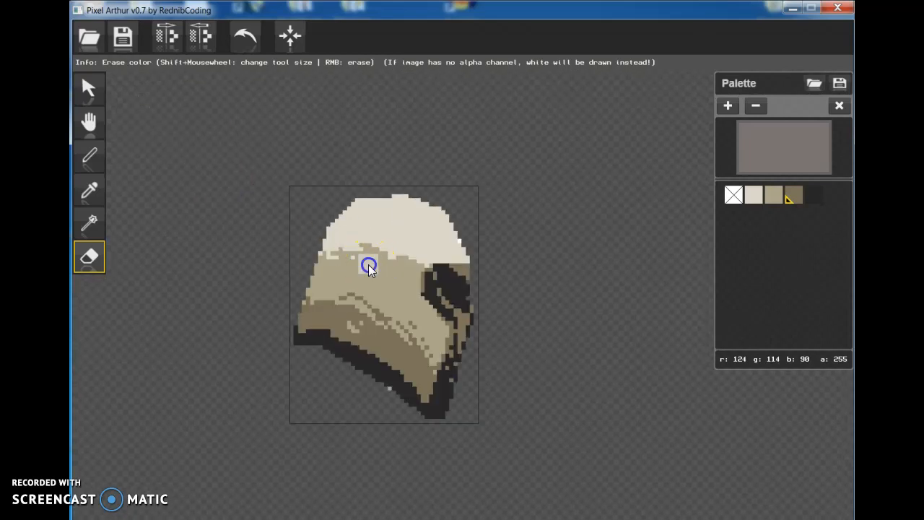
pyautogui.moveTo(360, 270); pyautogui.dragTo(439, 210)
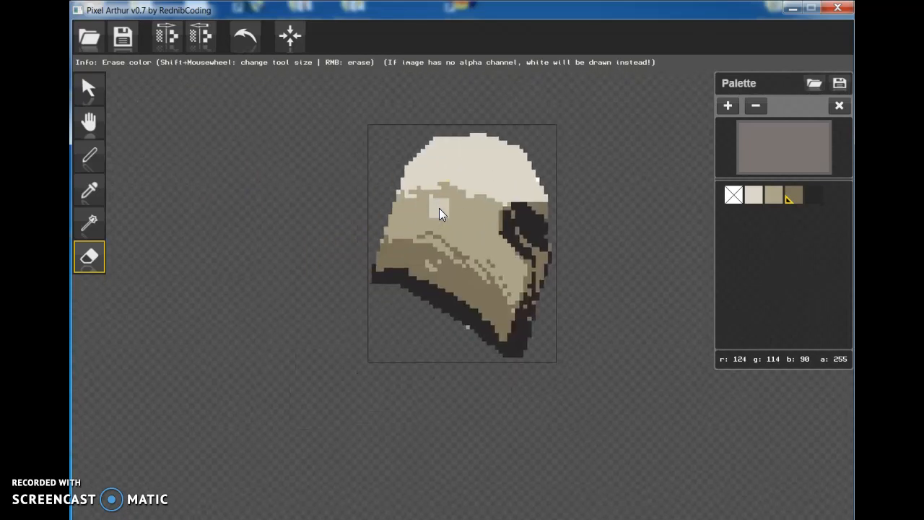